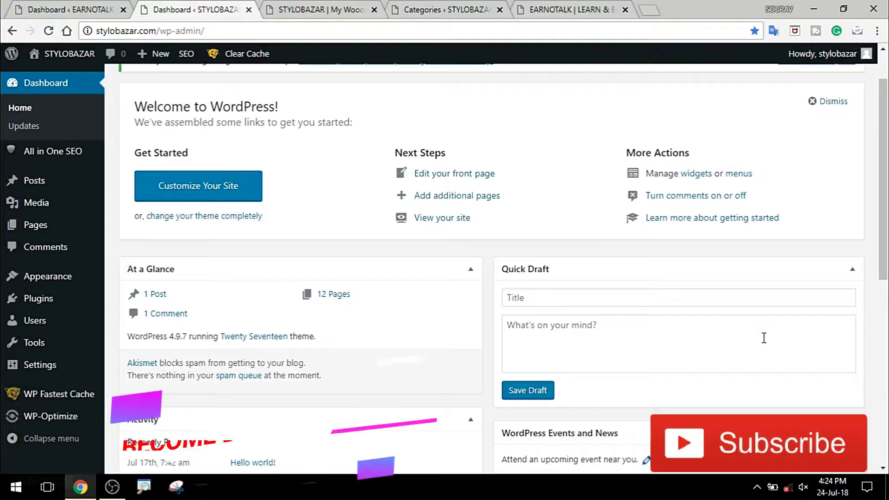
Look over the STYLOBAZAR site's front page with its header and posts, and close the EARNOTALK page.
click(326, 6)
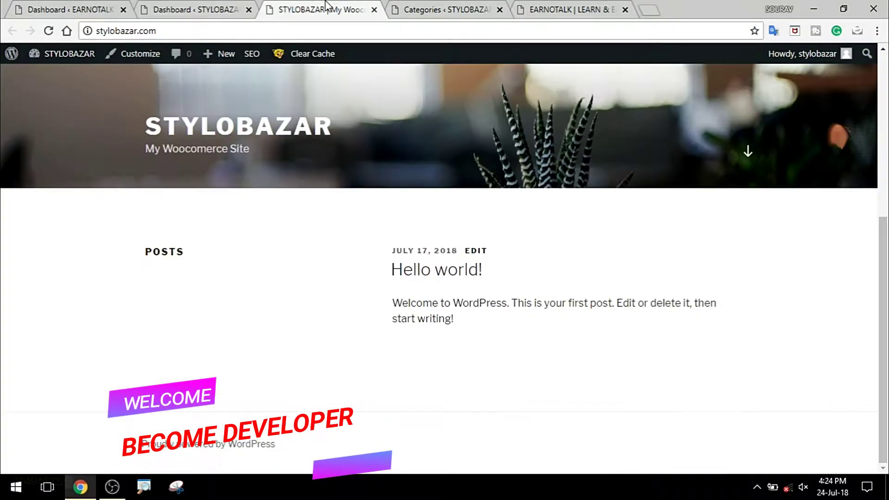
scroll(261, 324, up, 6)
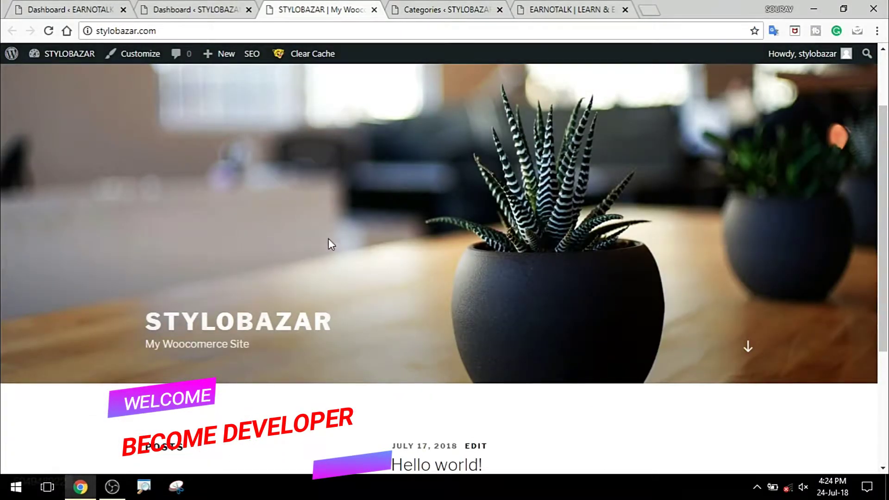
scroll(467, 363, down, 3)
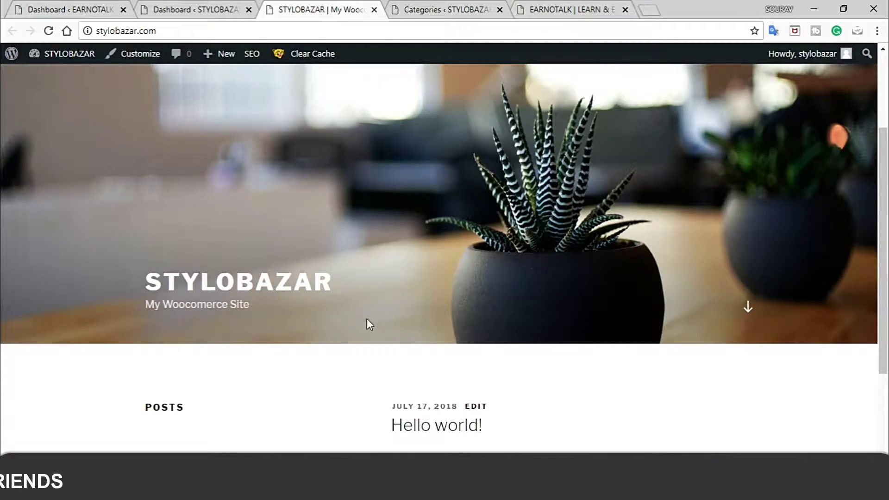
scroll(369, 324, down, 3)
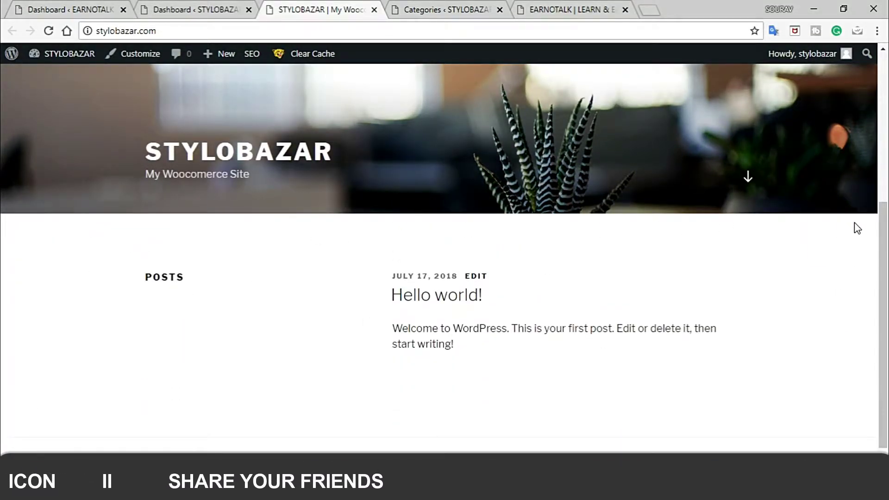
click(551, 5)
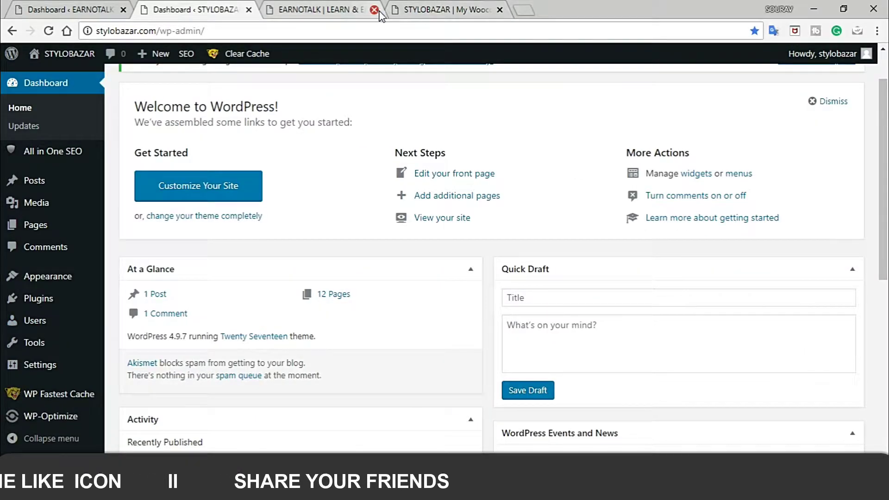
click(375, 9)
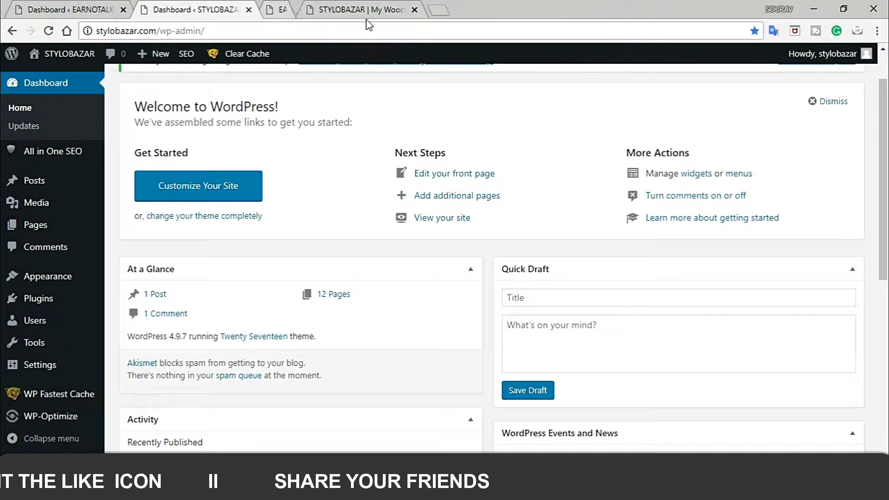
Open the site's menu management page and start a new navigation menu.
mouse_move(37, 278)
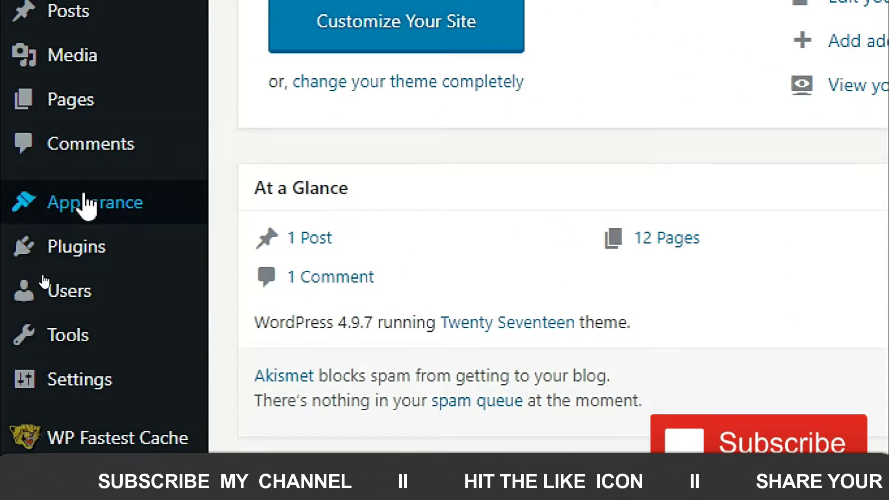
mouse_move(94, 206)
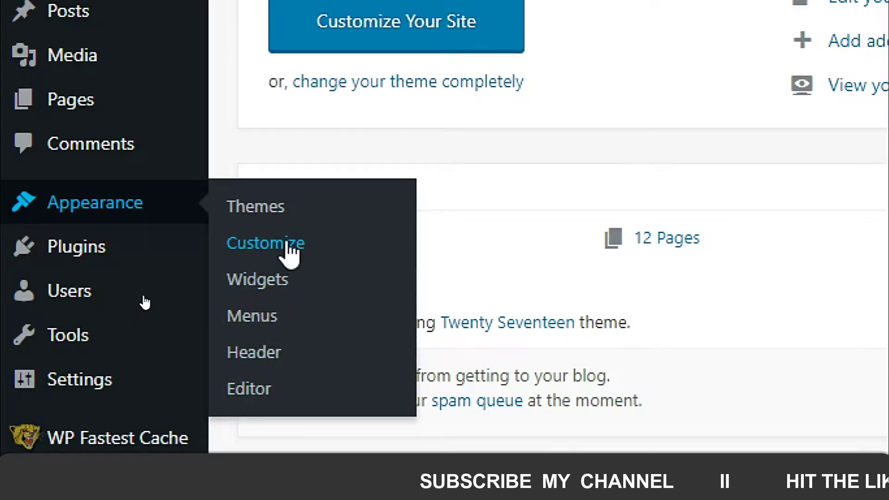
click(262, 320)
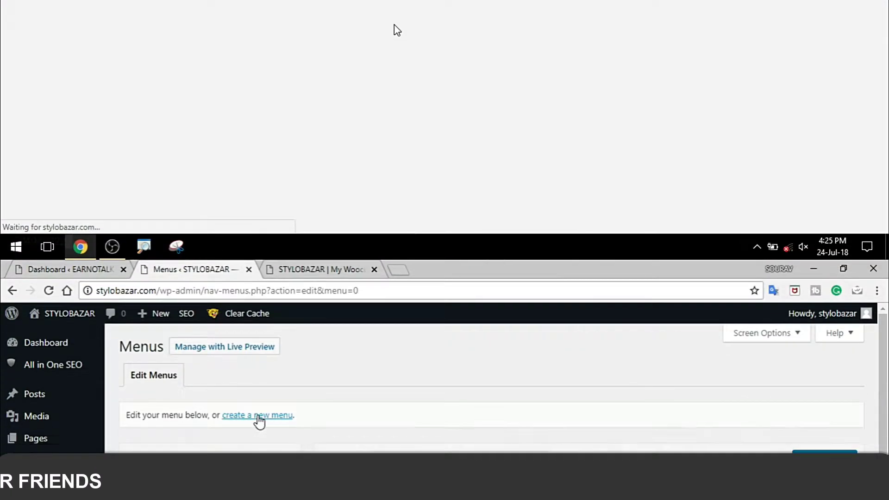
click(259, 166)
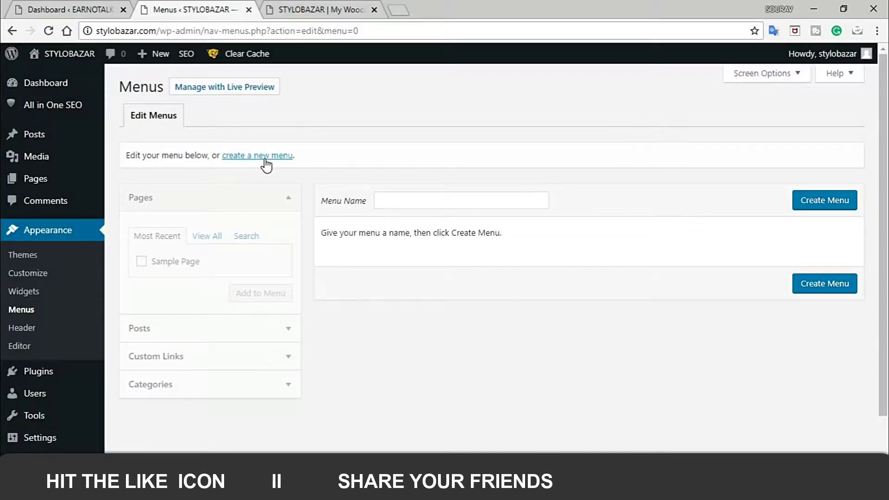
Name the new menu Top Menu and create it.
click(460, 198)
text(Ma)
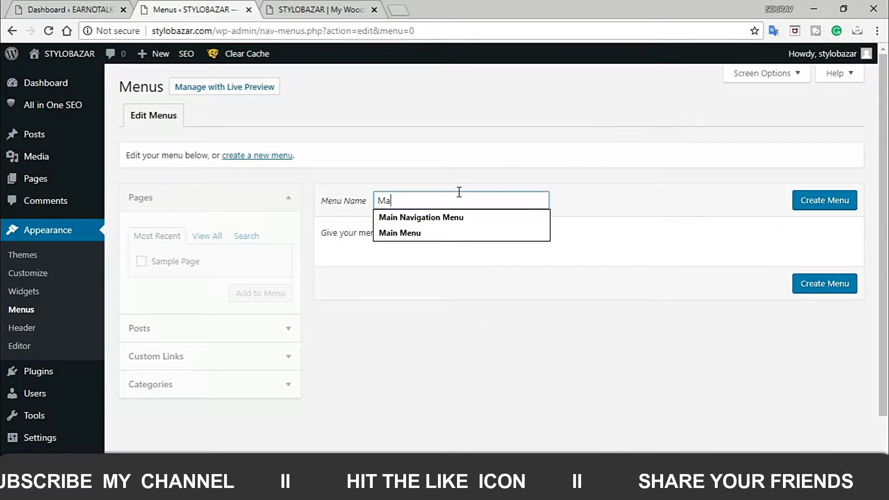
key(BackSpace)
key(BackSpace)
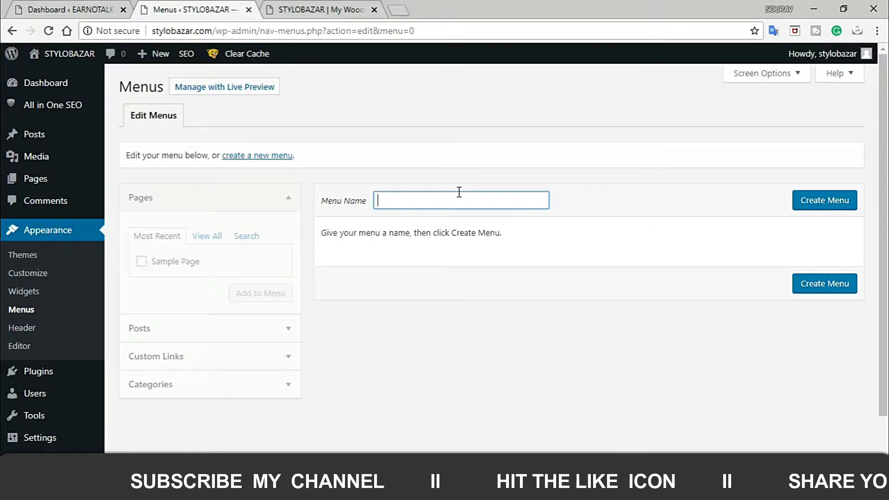
text(Top )
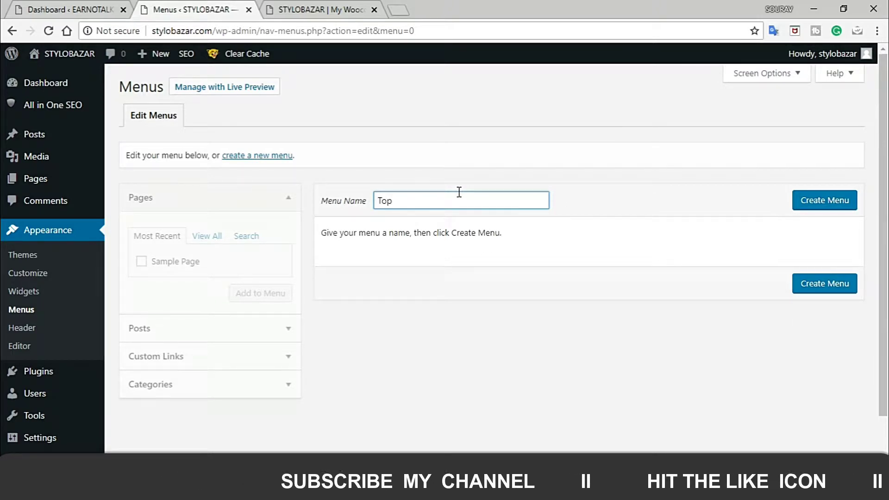
text(Man)
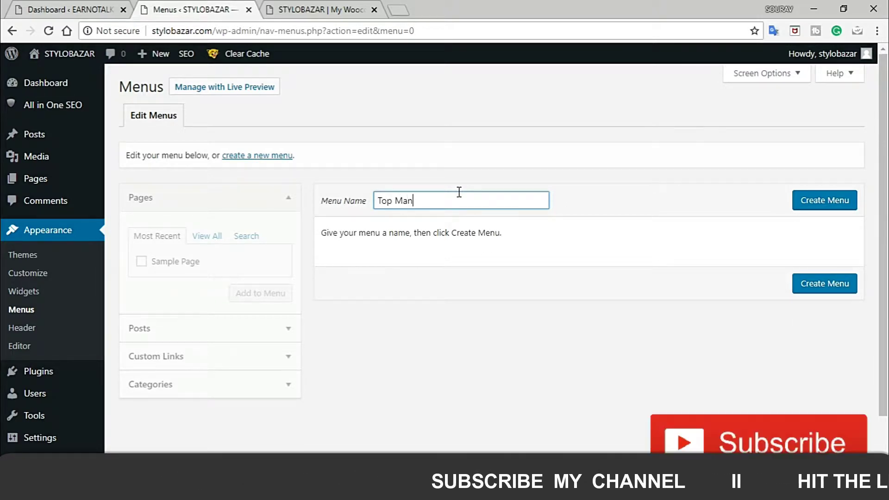
key(BackSpace)
key(BackSpace)
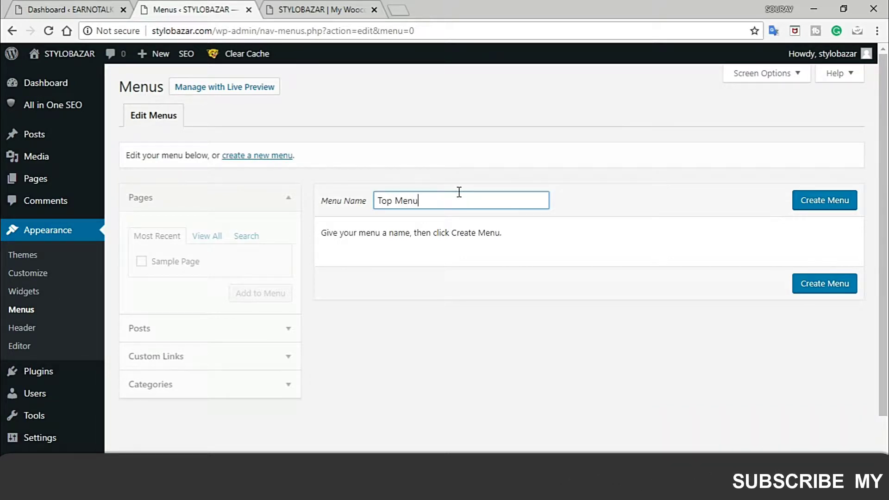
text(enu)
click(835, 204)
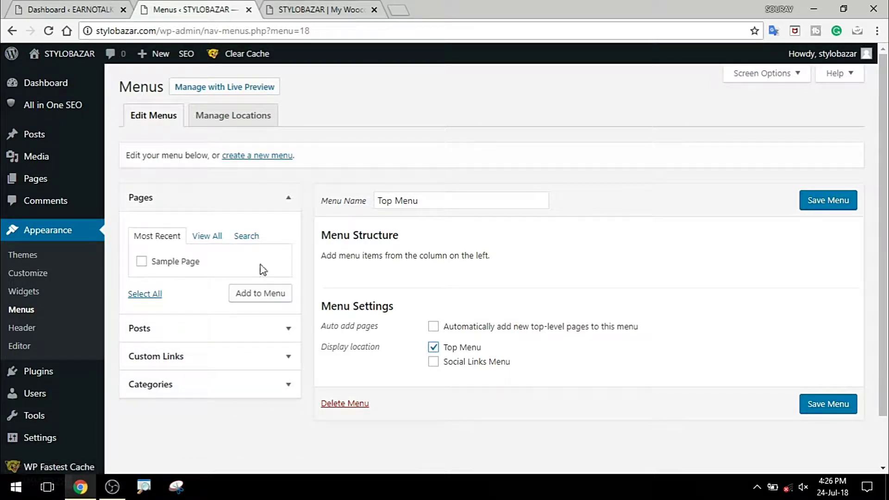
Show the categories available for the menu and open the post categories page in a separate browser tab.
click(195, 393)
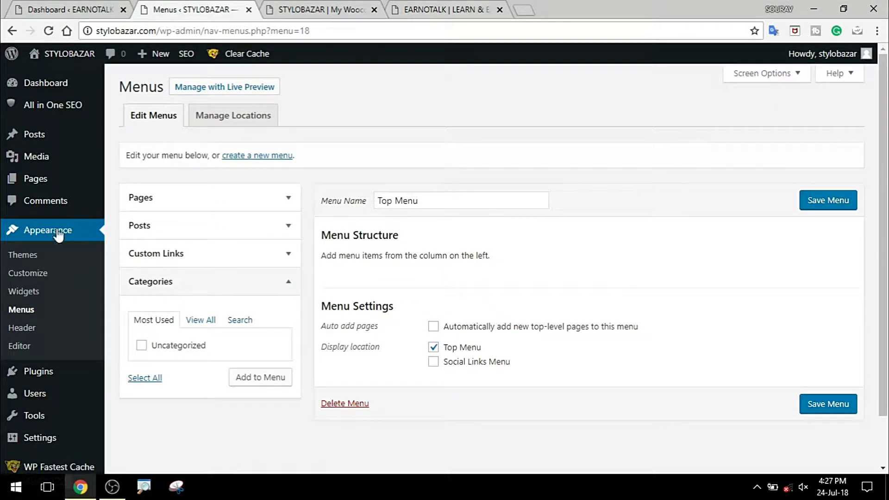
mouse_move(54, 145)
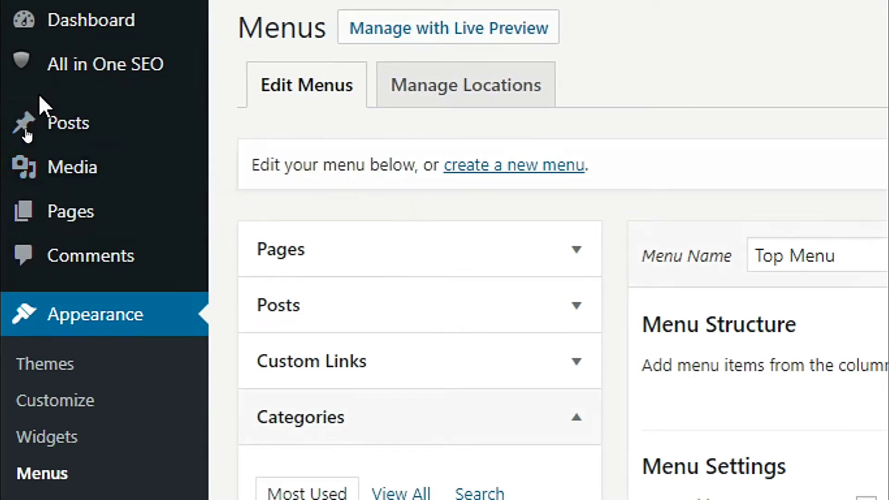
mouse_move(23, 161)
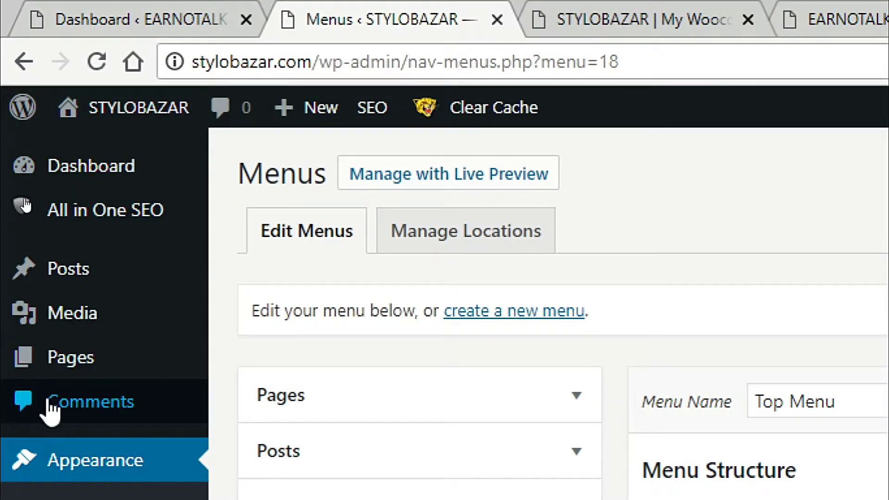
mouse_move(62, 222)
mouse_move(70, 271)
scroll(75, 278, down, 2)
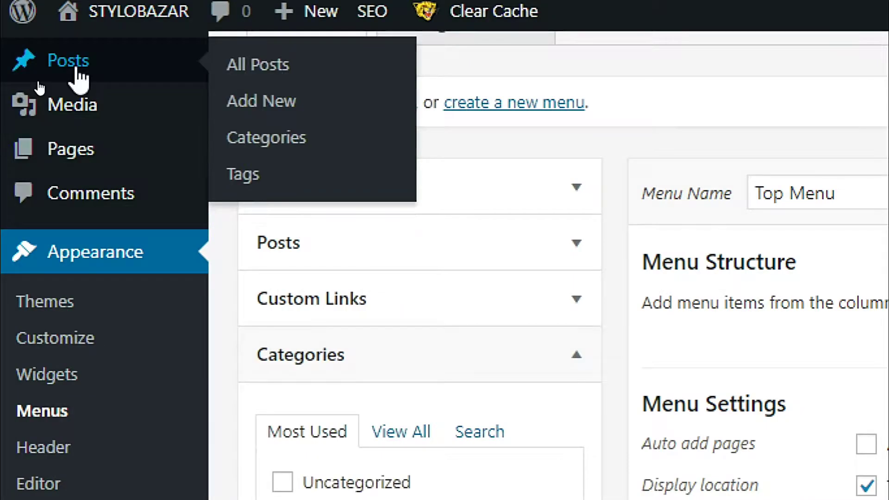
right_click(292, 145)
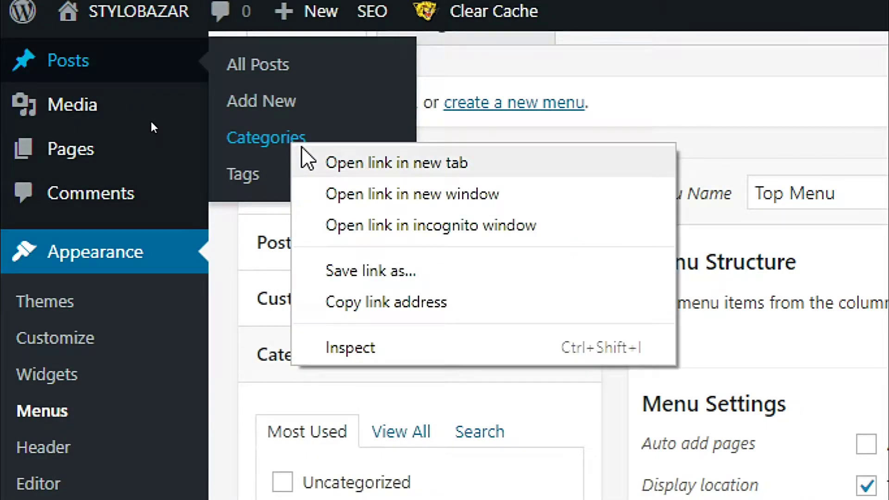
click(322, 164)
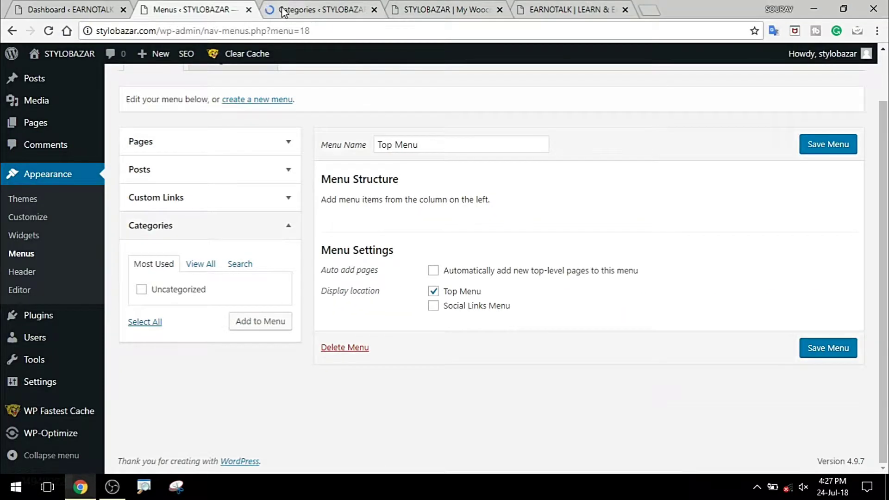
click(296, 10)
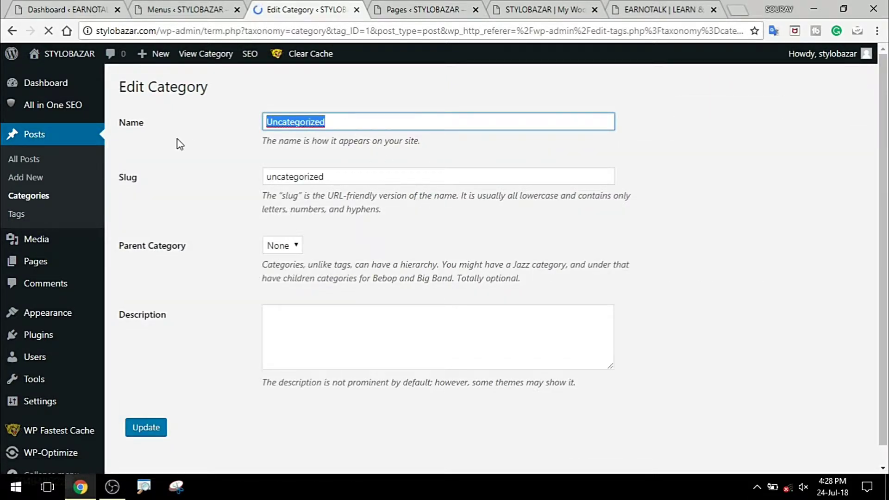
Rename the Uncategorized category as HOME and save the update.
text(HOME)
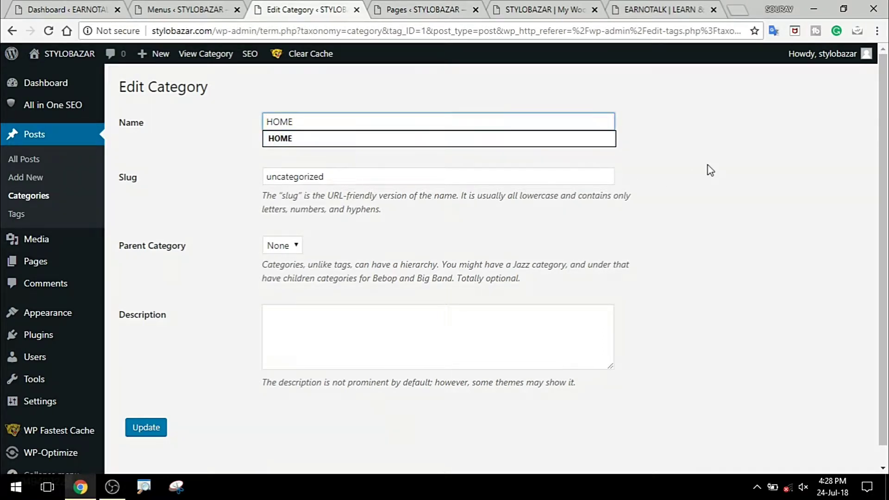
click(708, 166)
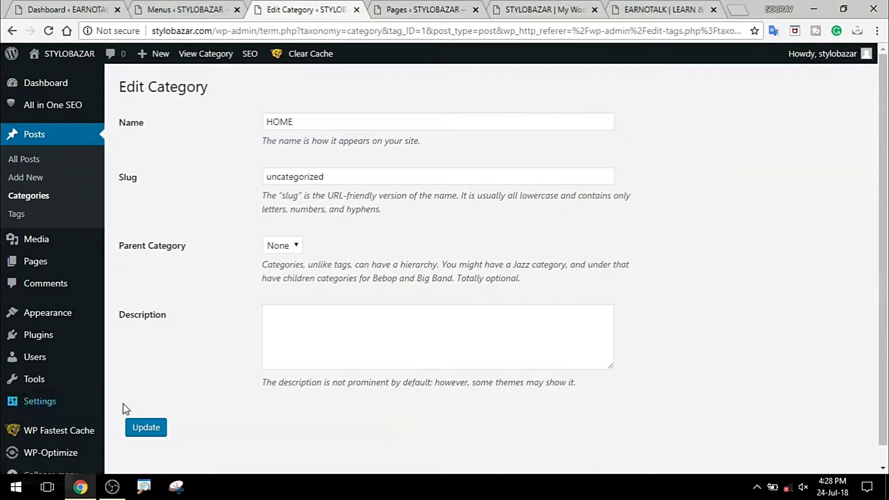
click(152, 429)
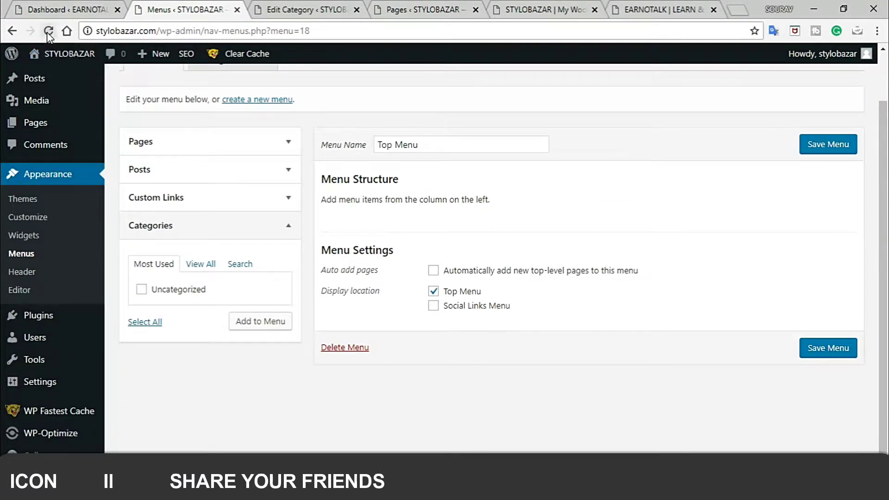
Reload the menu editor and add the HOME category to Top Menu.
key(F5)
click(502, 113)
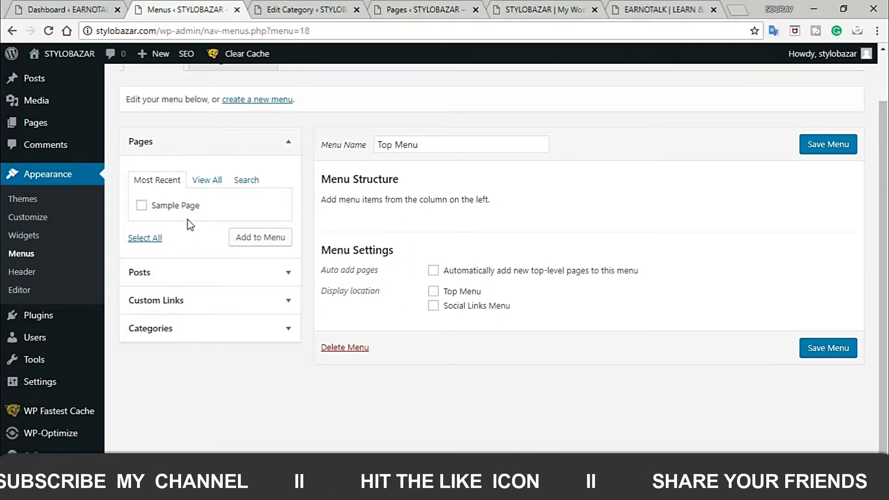
click(219, 330)
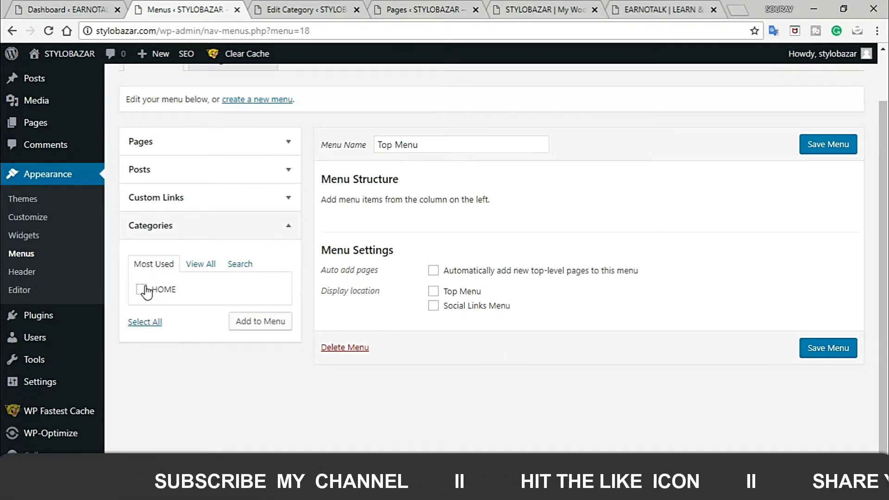
click(141, 288)
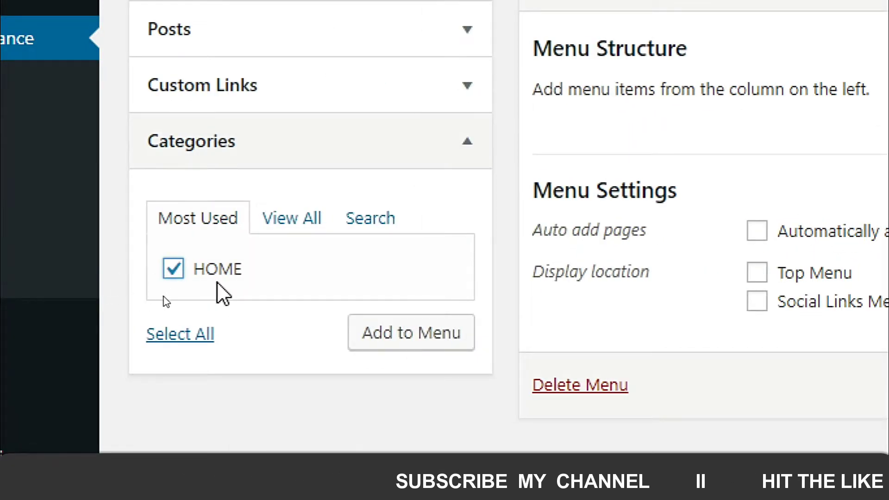
click(455, 345)
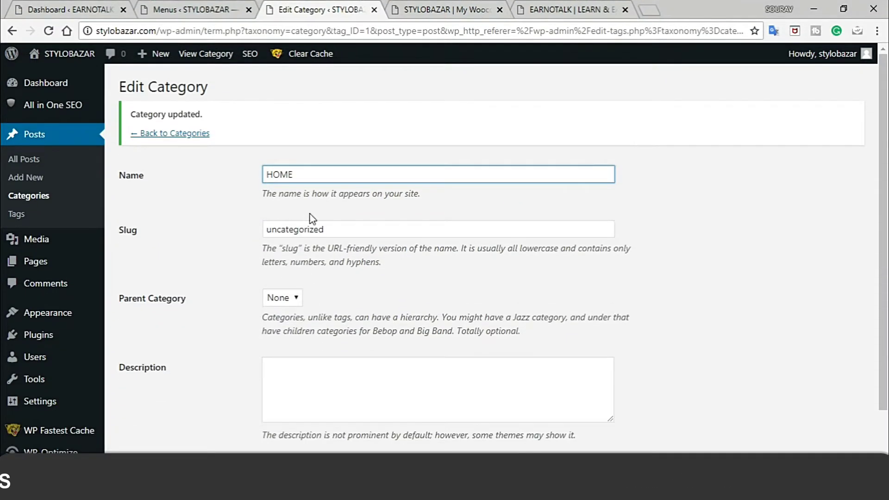
Go back to the post categories list and add a new category named MY WORK with no parent category.
click(331, 231)
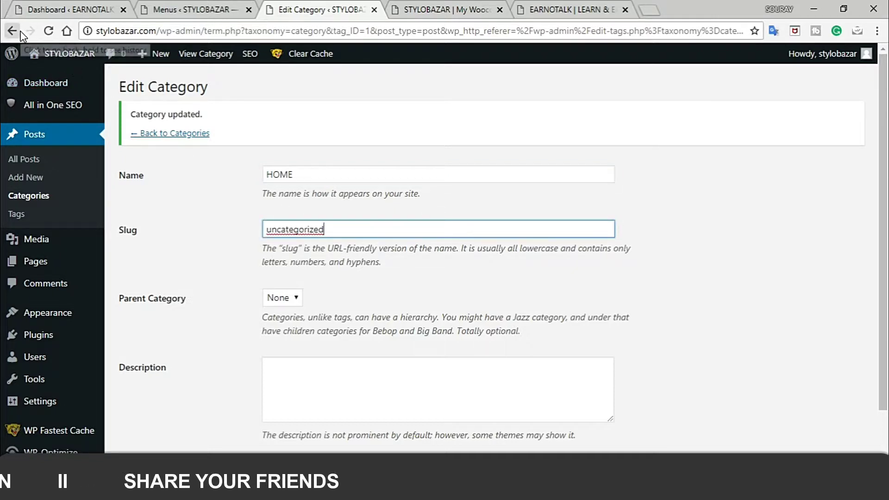
click(171, 136)
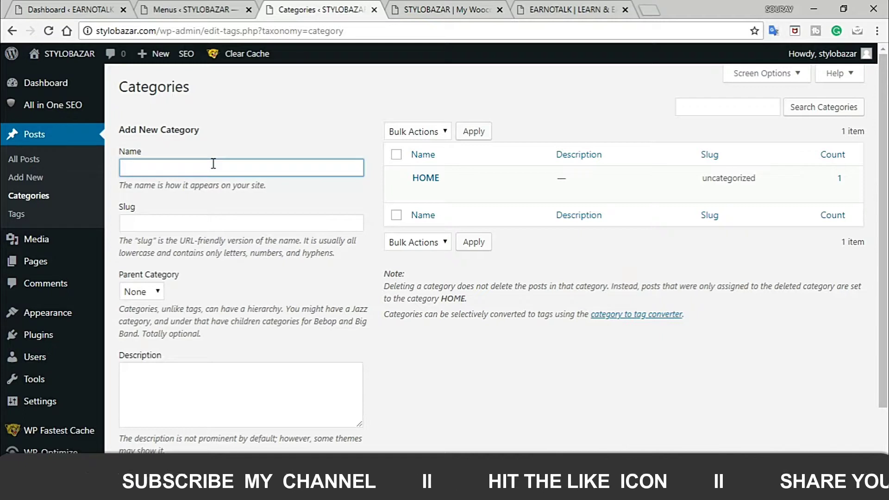
text(MY)
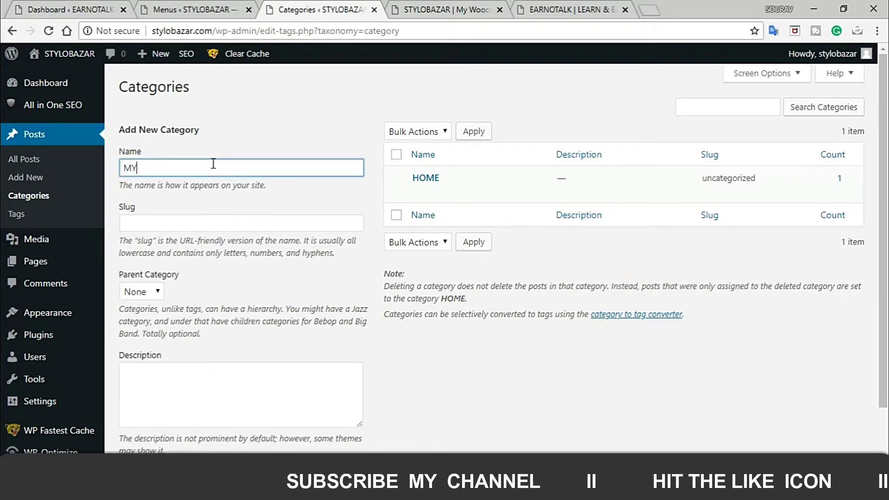
text( WORK)
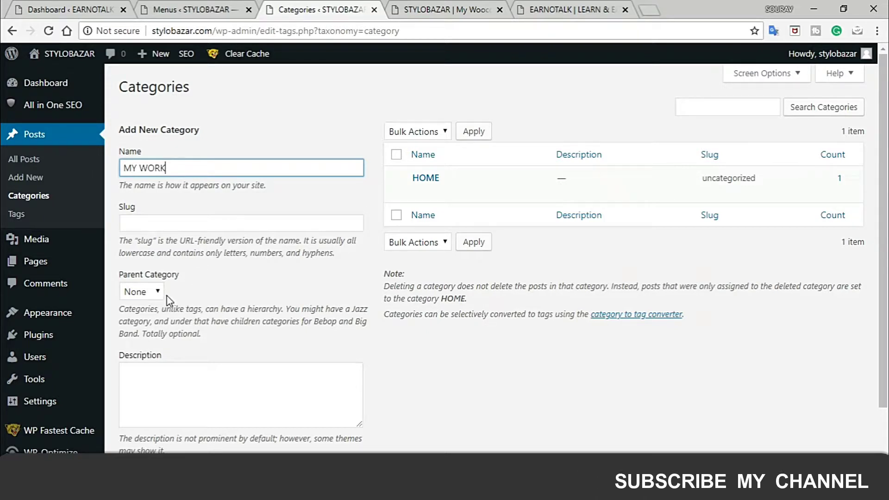
click(154, 294)
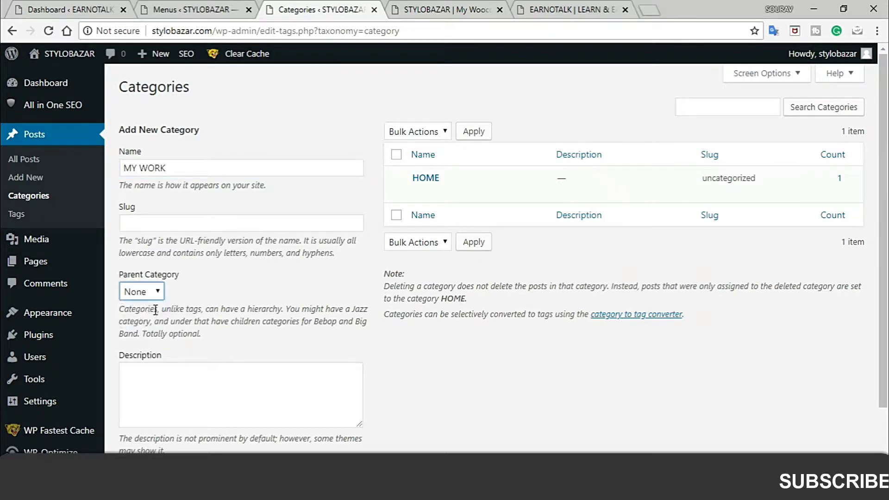
scroll(253, 387, down, 2)
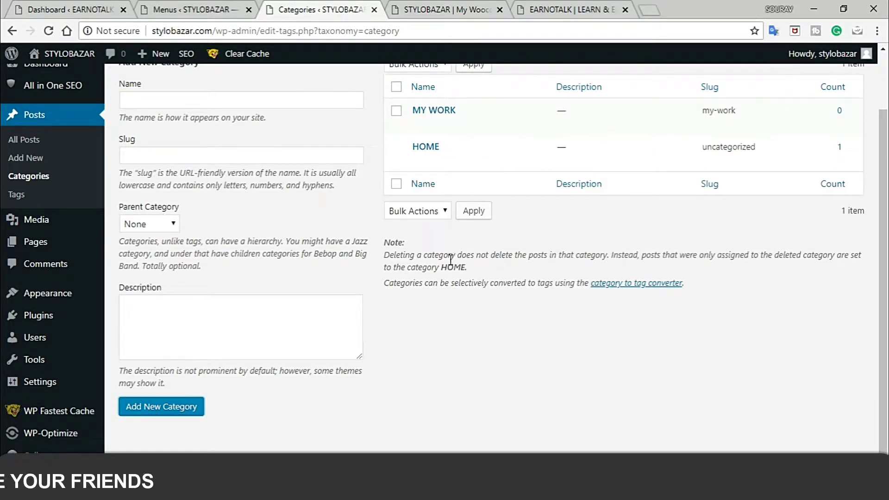
Add another new post category named ABOUT US.
scroll(477, 314, up, 2)
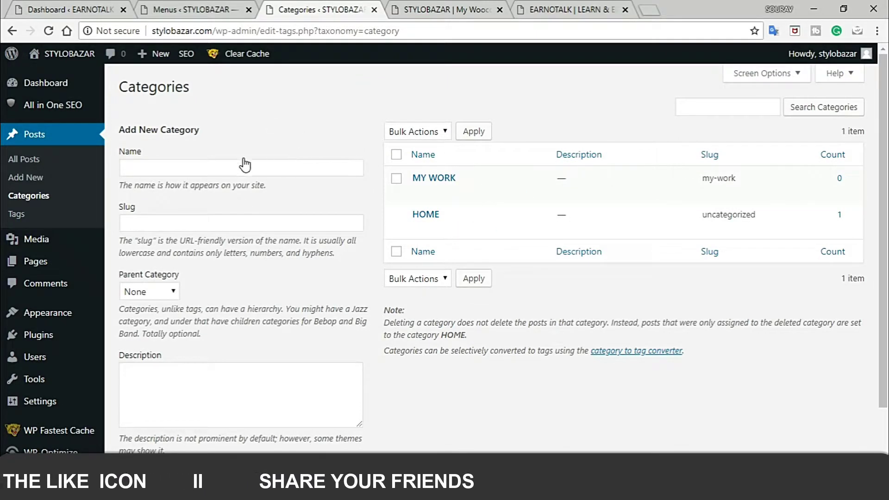
click(231, 169)
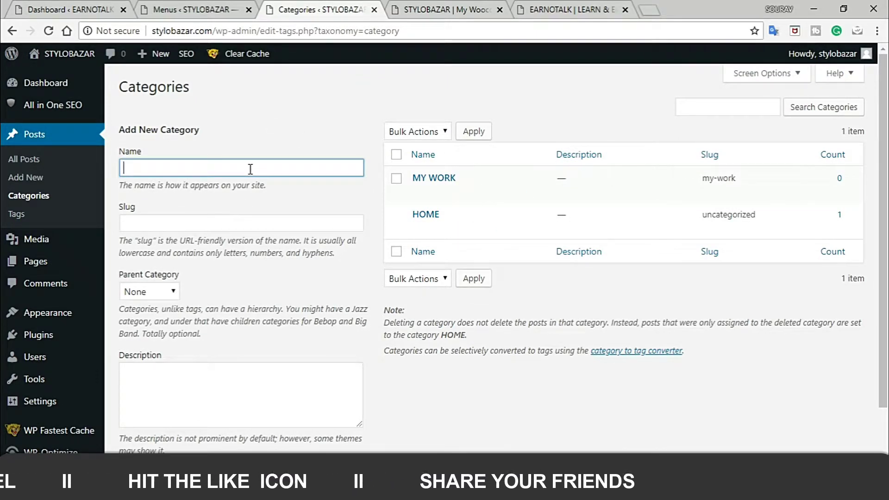
text(ABOUT)
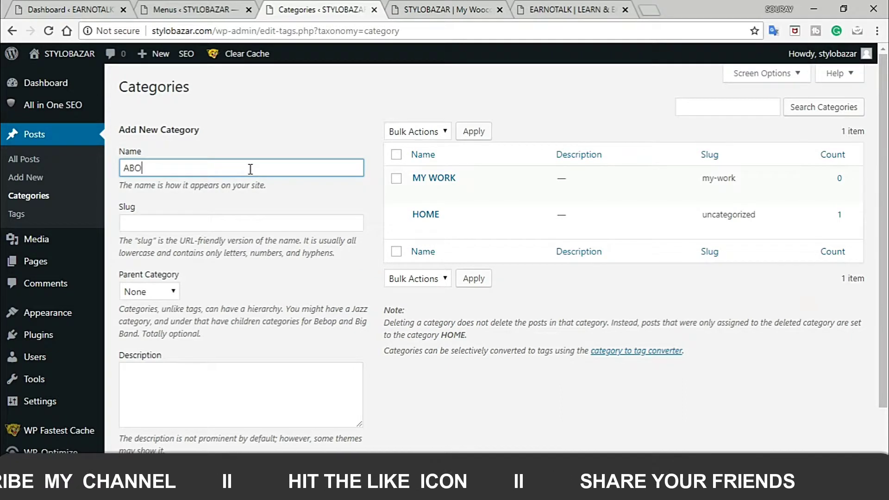
text(S)
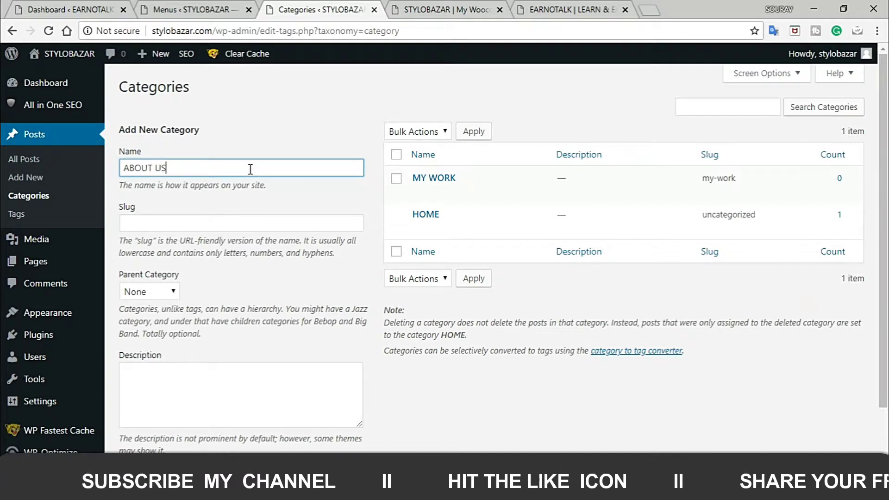
scroll(179, 444, down, 1)
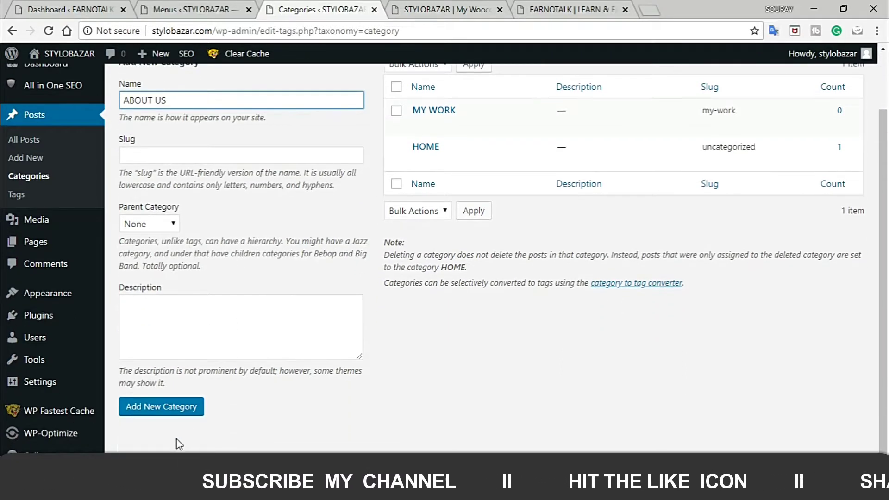
click(178, 411)
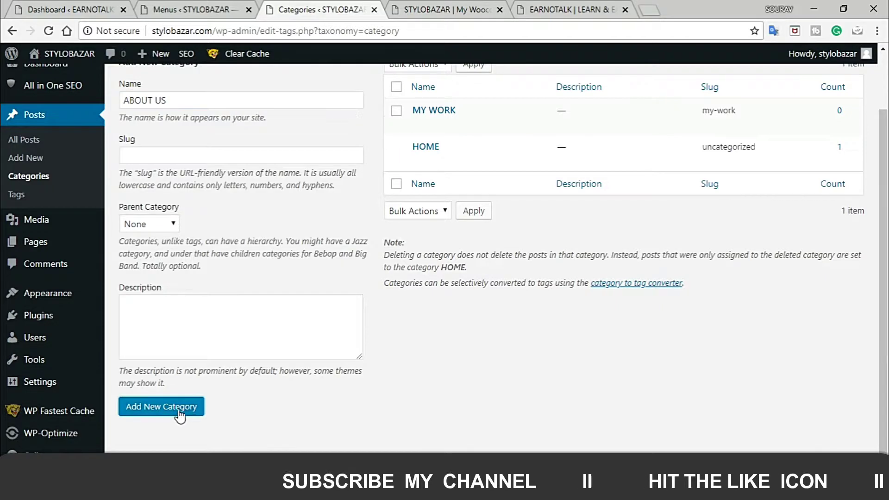
Add two more post categories named PRIVACY POLICY and DESCLAIMER.
click(227, 102)
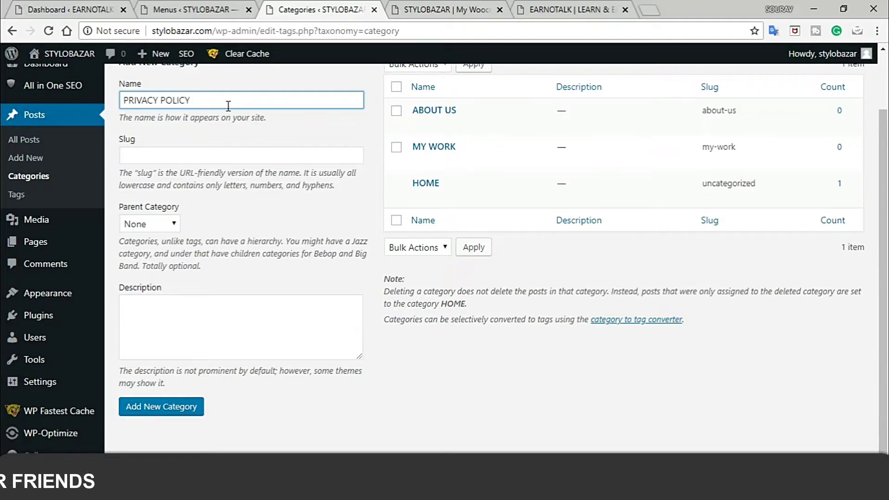
click(178, 406)
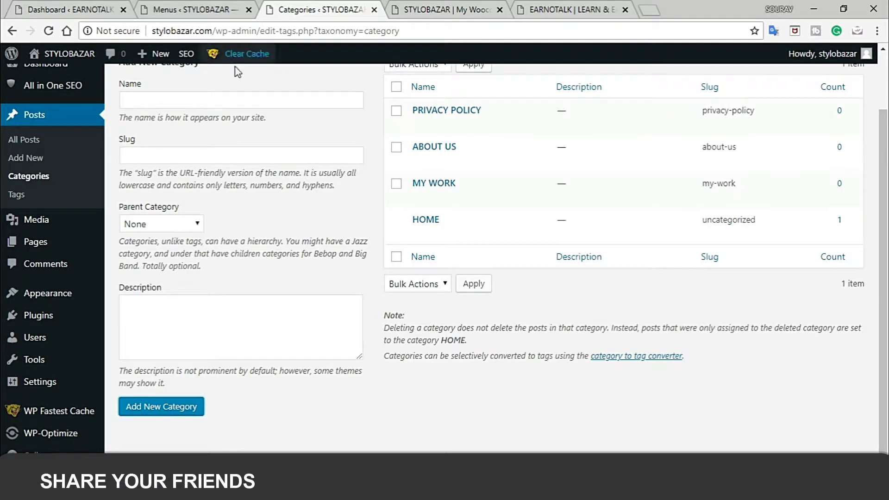
text(DESCLAIMER)
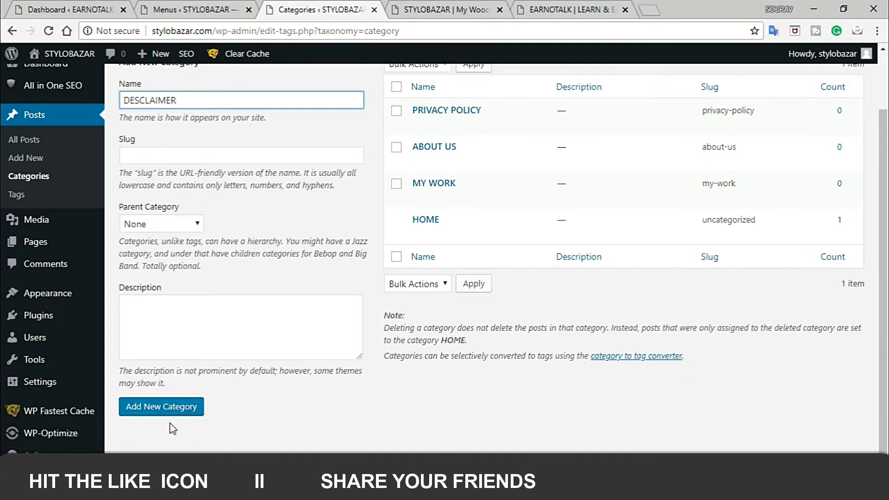
click(180, 407)
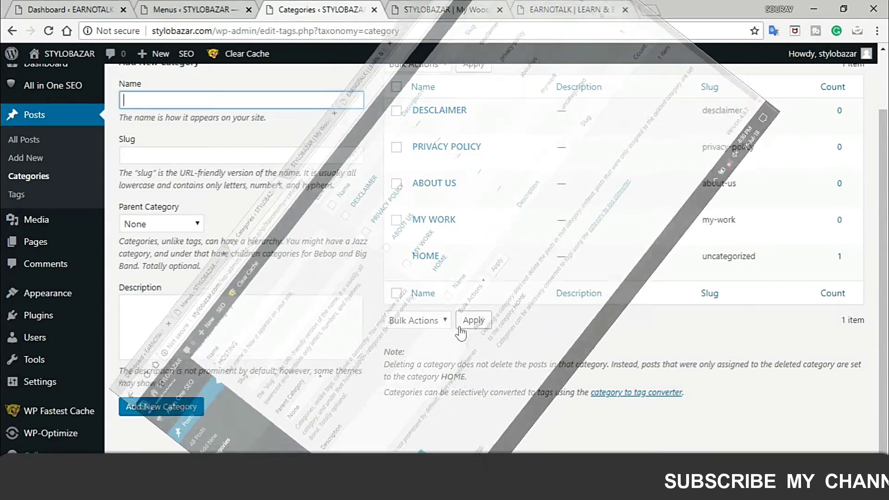
Add the post categories HOSTING and DOMAIN.
click(188, 125)
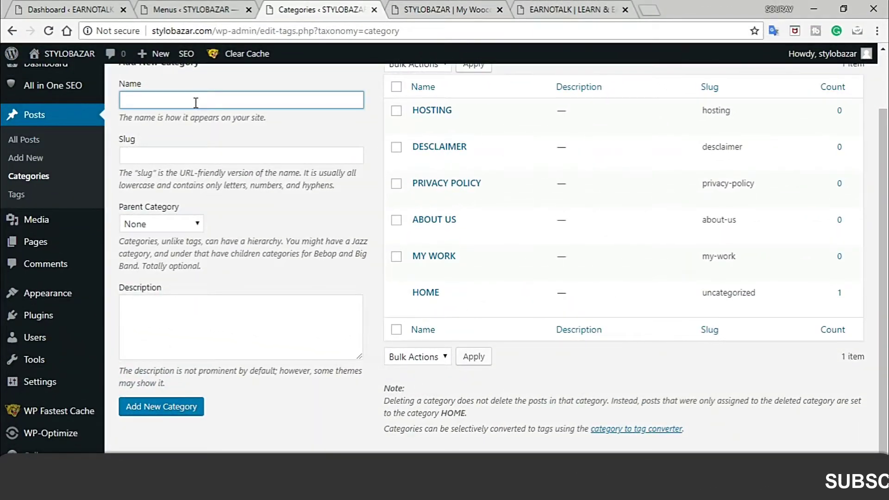
text(DOMAIN)
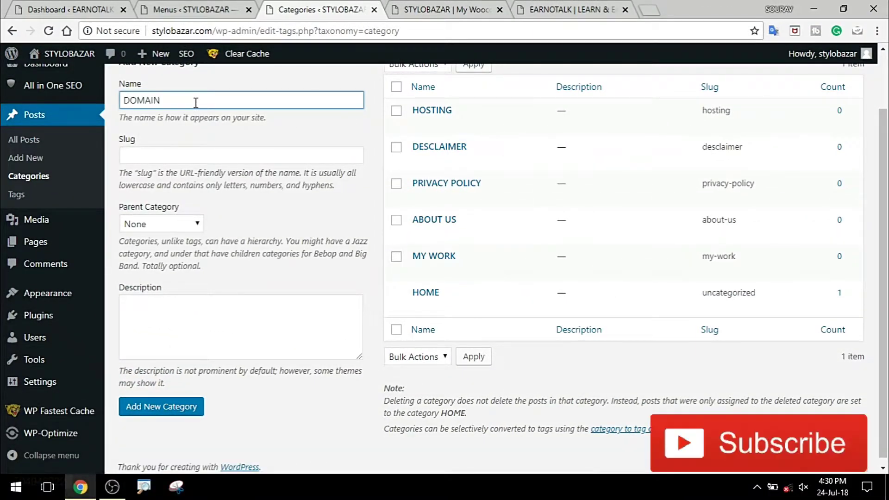
click(174, 405)
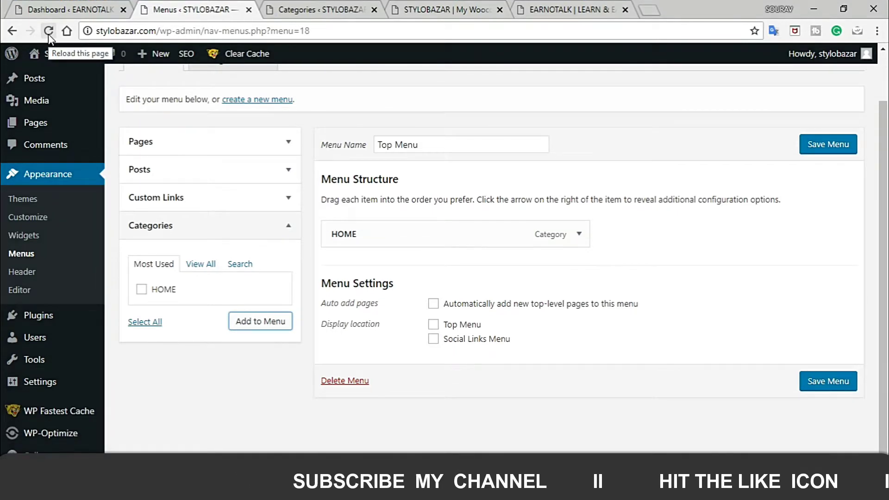
Reload the Top Menu editor, discarding its unsaved changes, and list all categories available for the menu.
click(48, 34)
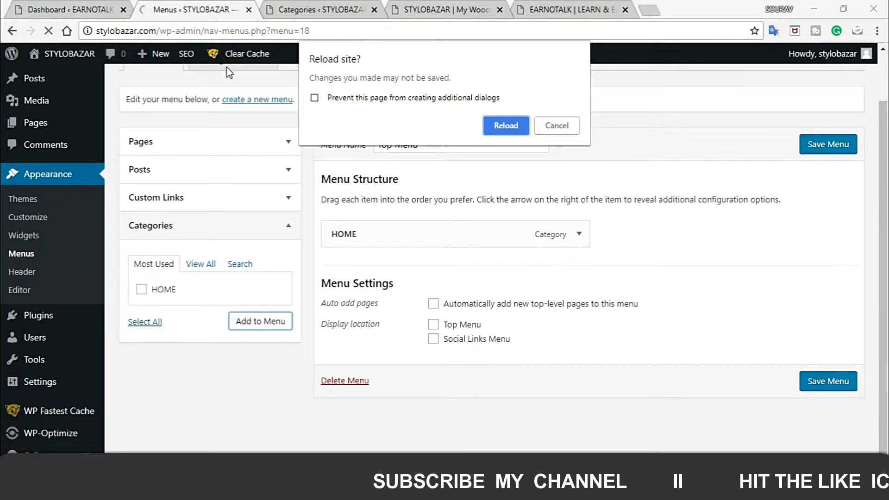
click(506, 126)
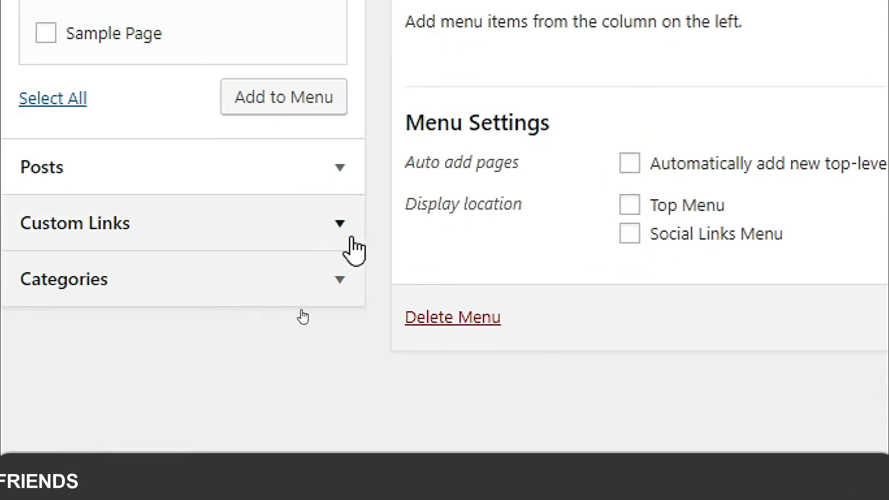
click(292, 332)
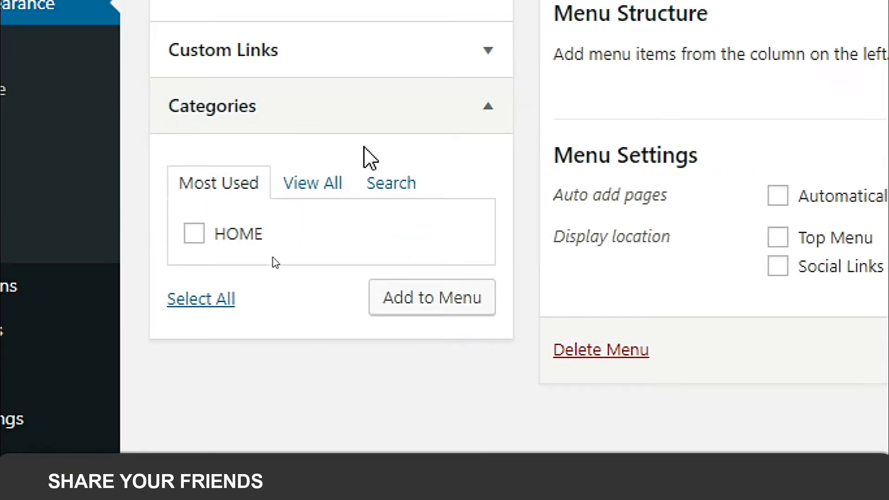
click(331, 186)
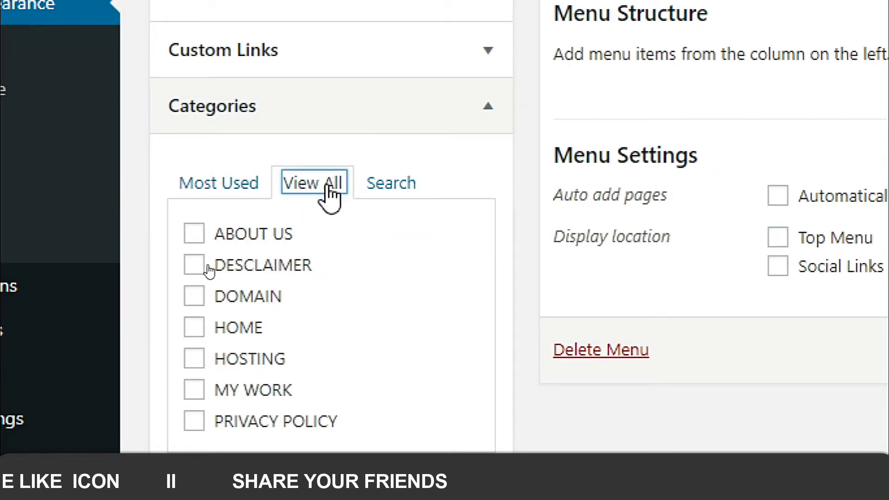